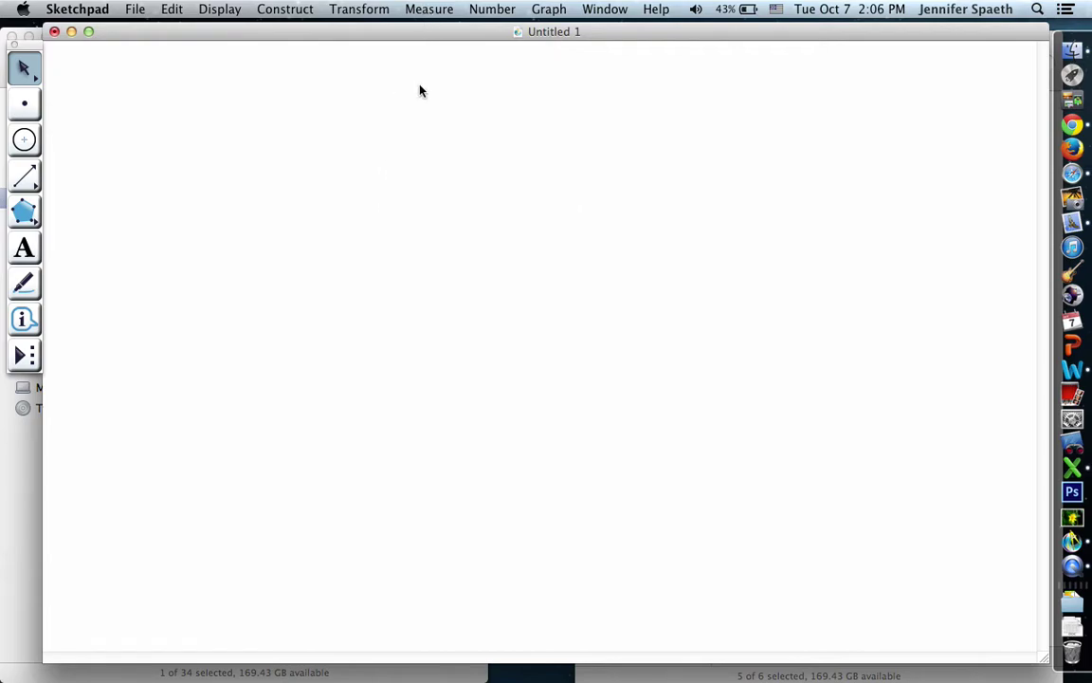
# Step: Bring up the Graph menu on the blank sketch to reach Define Coordinate System
pyautogui.click(429, 10)
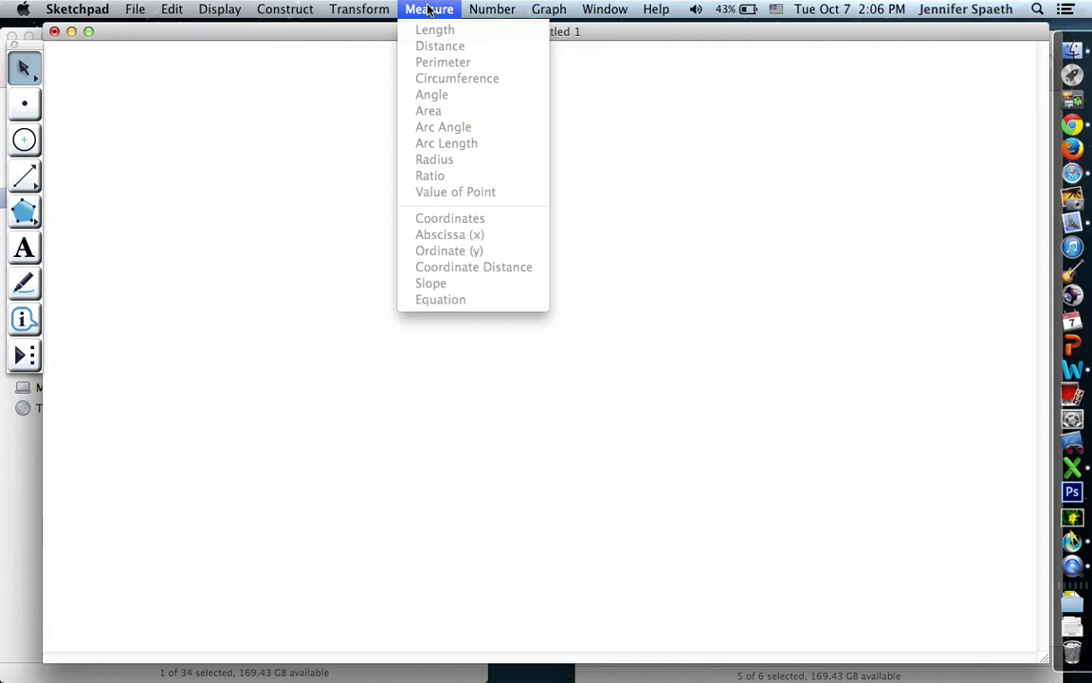
pyautogui.moveTo(548, 6)
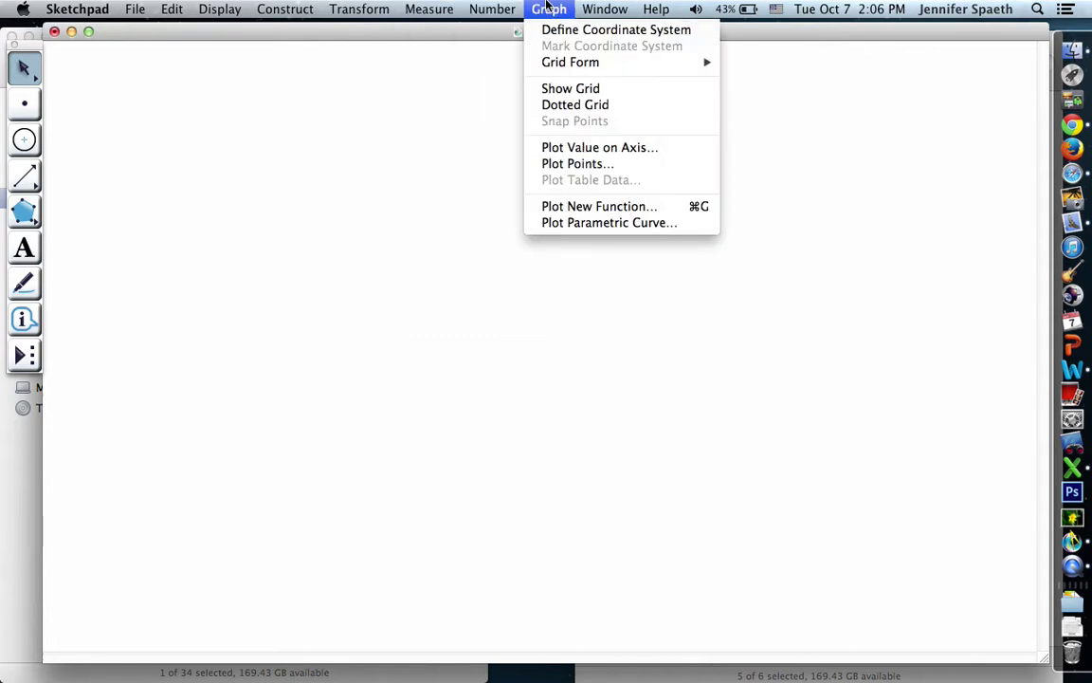
# Step: Define a gridded coordinate system and scroll right until the origin sits at the left edge
pyautogui.click(553, 29)
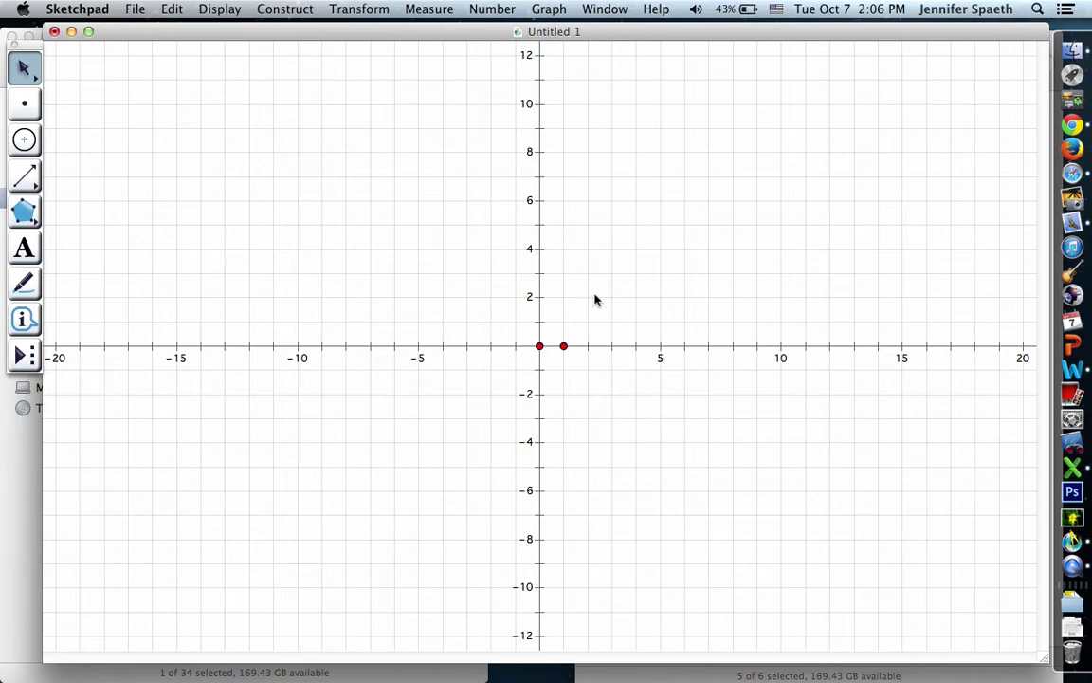
pyautogui.hscroll(10, 601, 420)
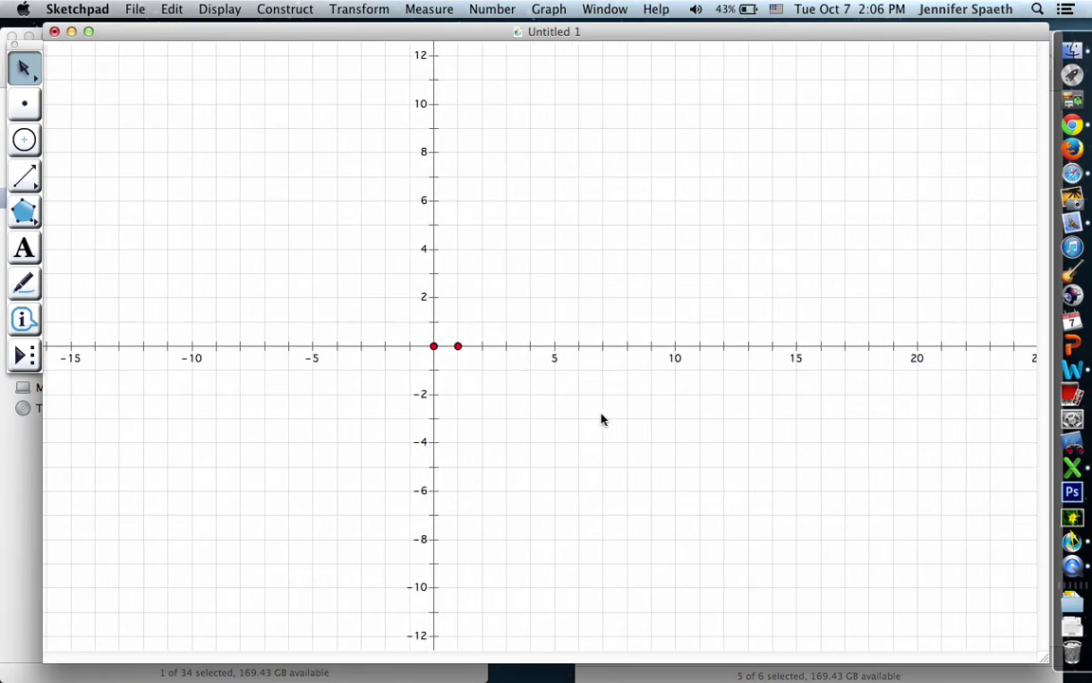
pyautogui.hscroll(4, 602, 419)
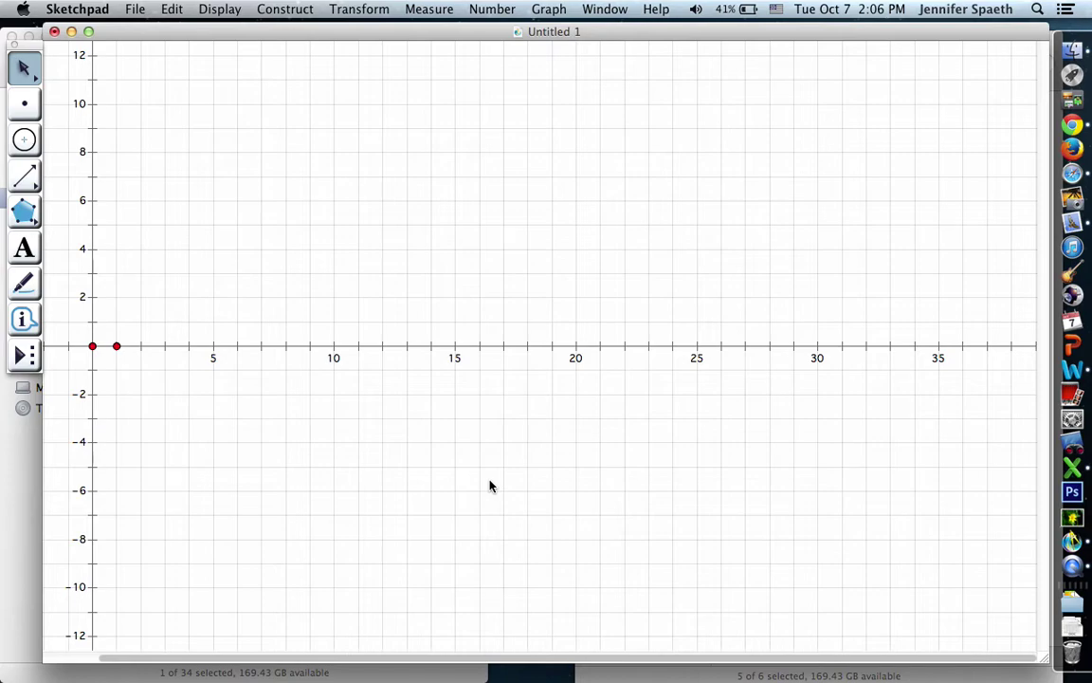
pyautogui.click(25, 105)
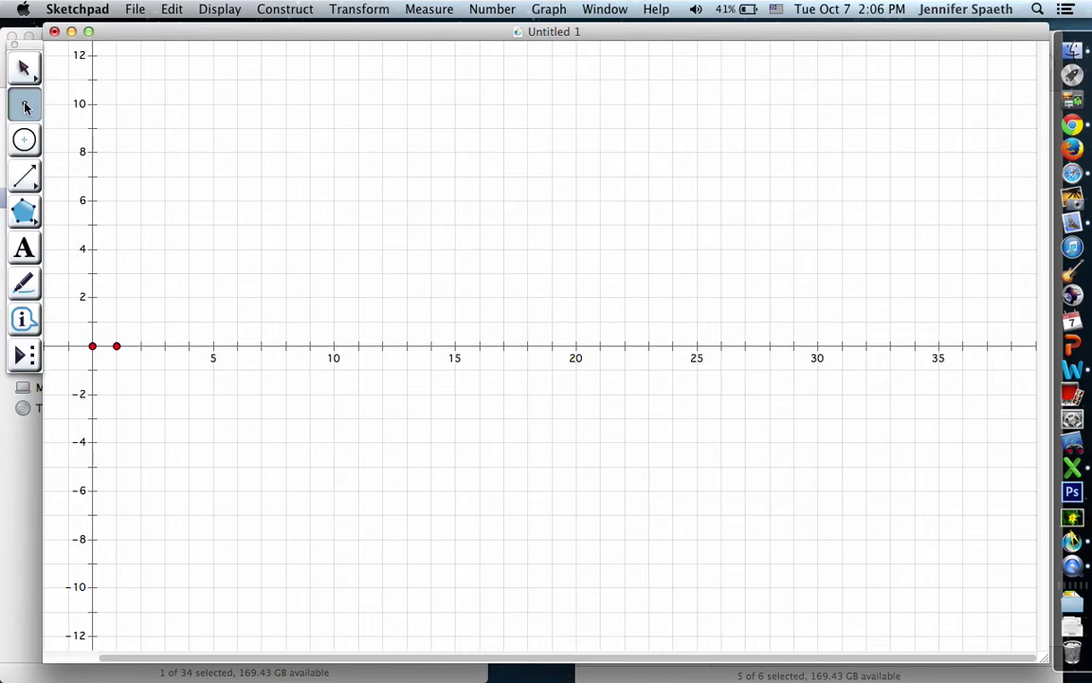
# Step: Place a point at y=8 and draw a segment from y=-5 to y=-6 on the y-axis
pyautogui.click(91, 152)
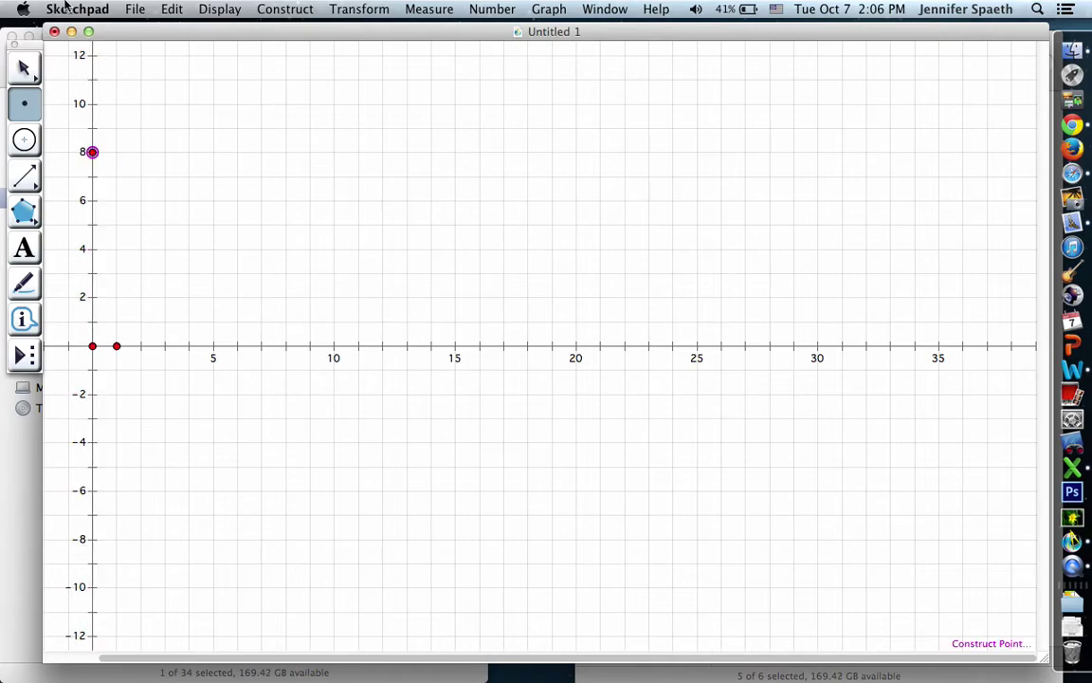
pyautogui.click(24, 177)
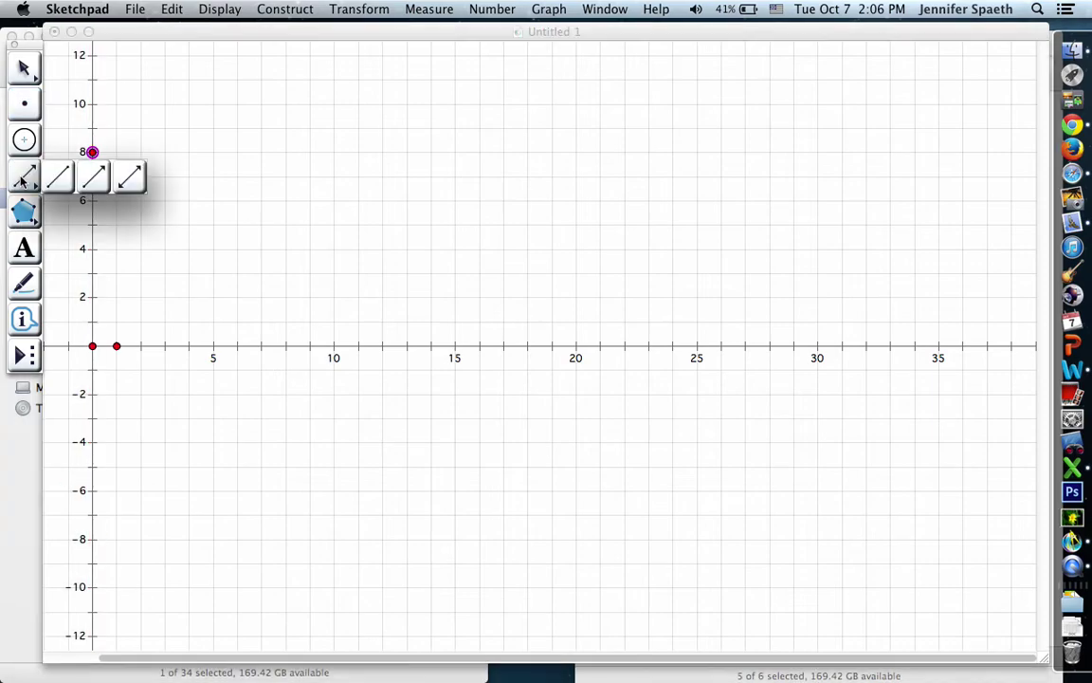
pyautogui.click(58, 176)
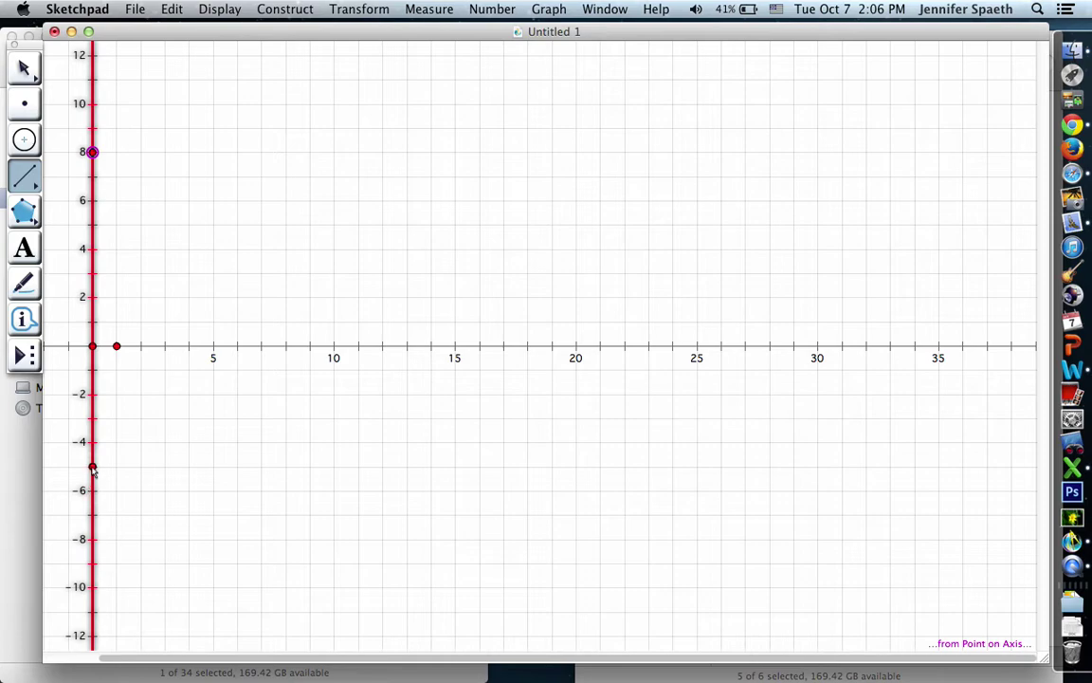
pyautogui.click(92, 466)
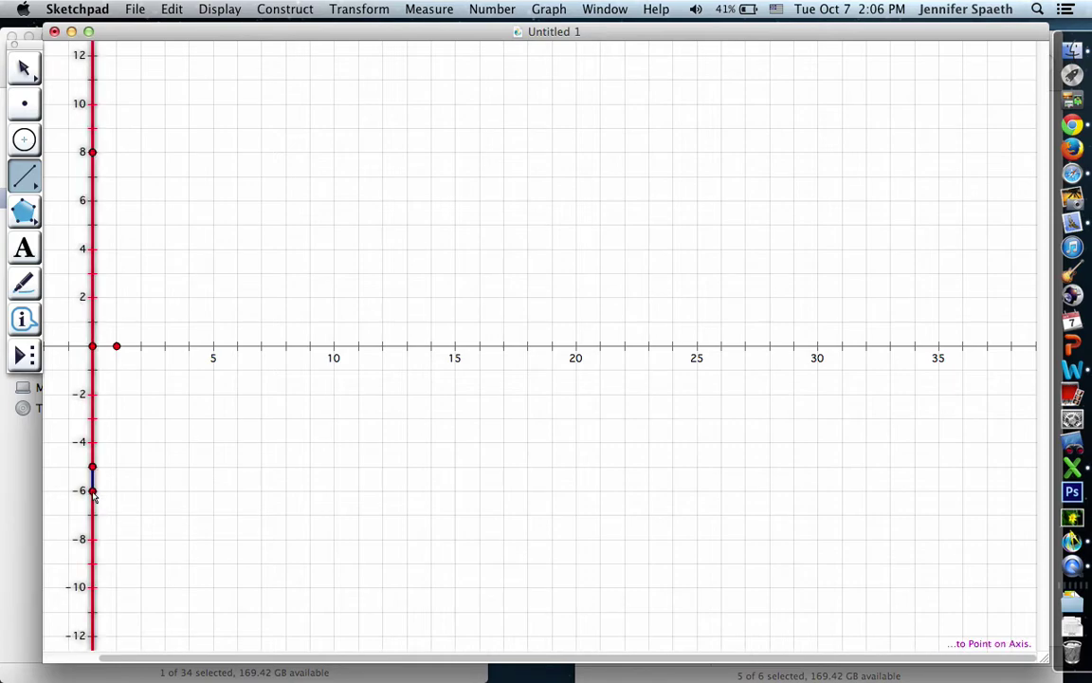
pyautogui.click(92, 490)
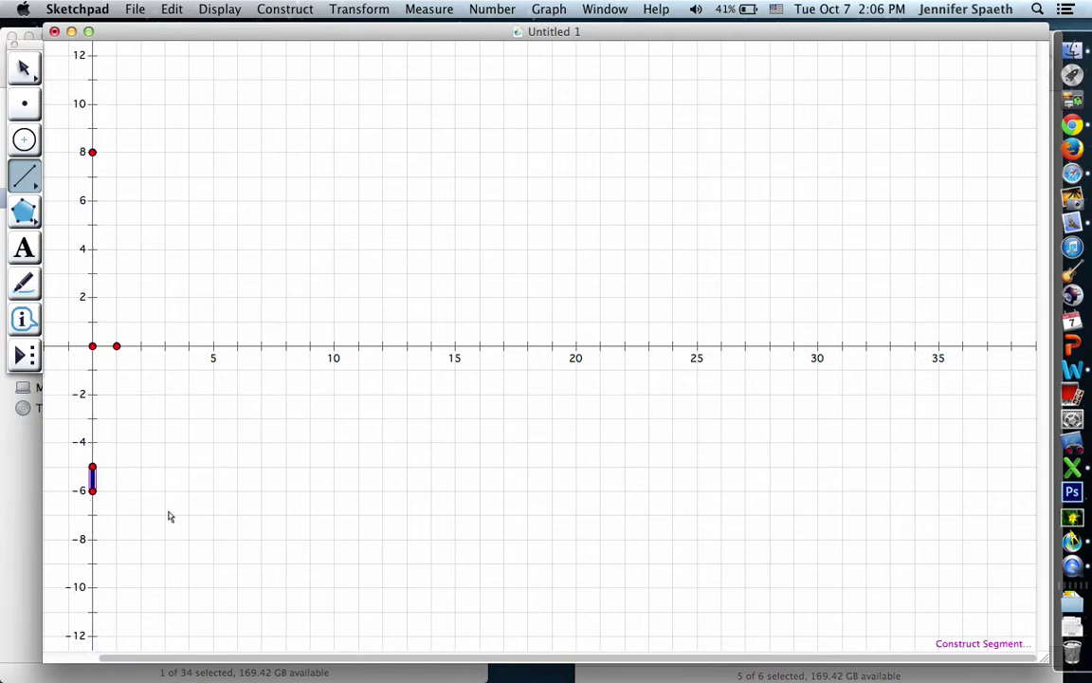
pyautogui.click(24, 67)
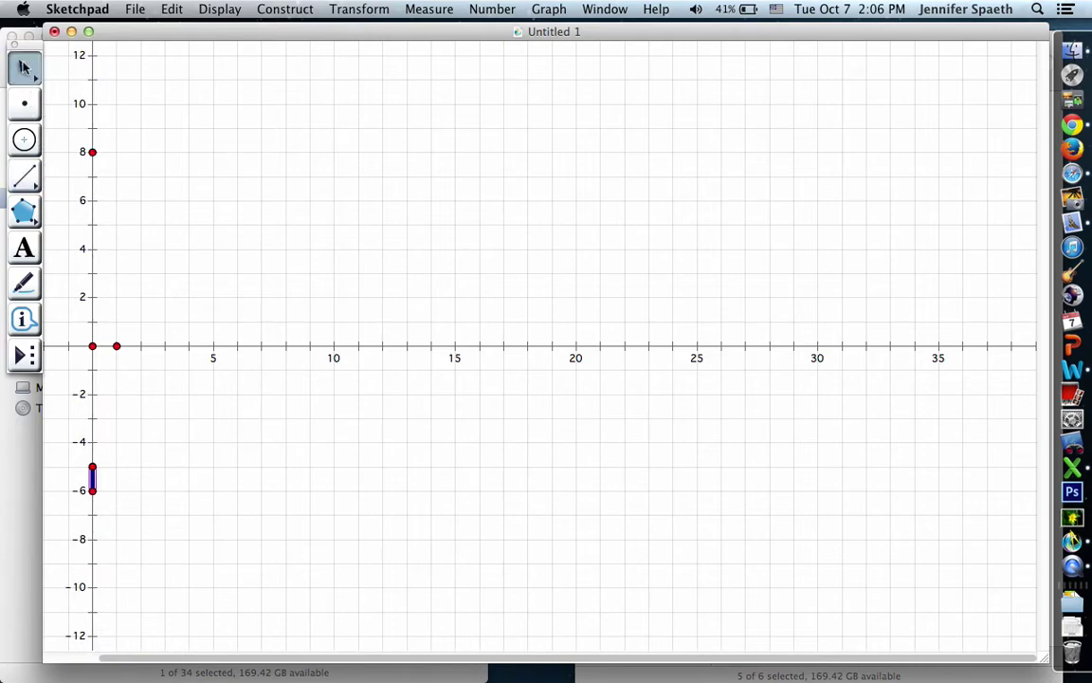
# Step: Place a point on the x-axis at 25
pyautogui.click(343, 220)
pyautogui.click(24, 103)
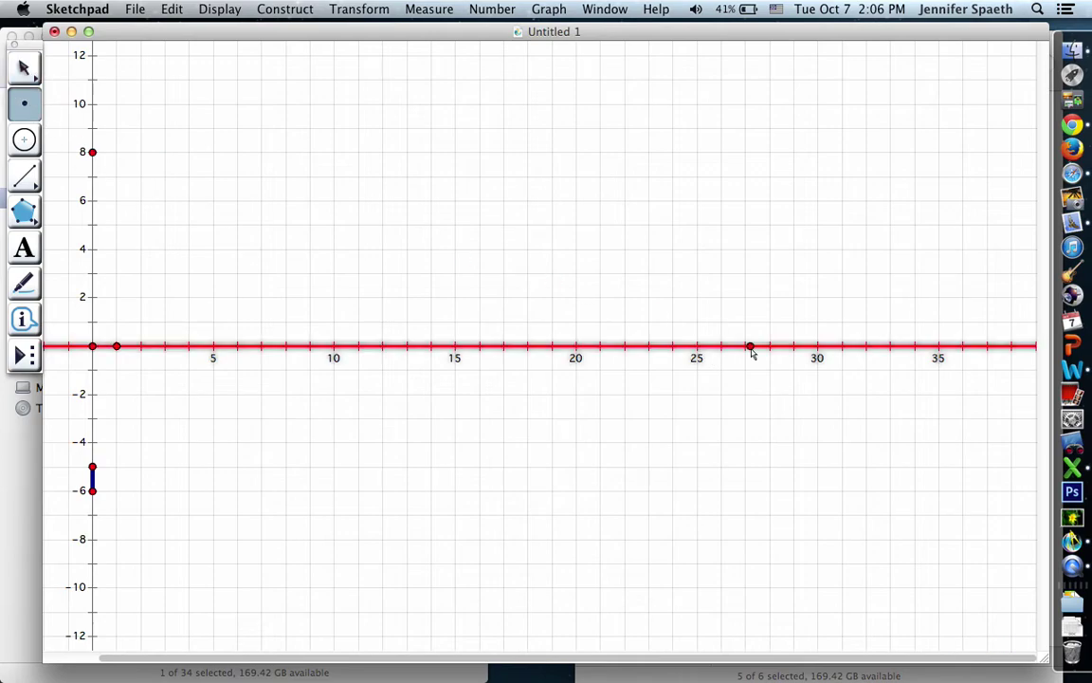
pyautogui.click(706, 357)
pyautogui.click(698, 346)
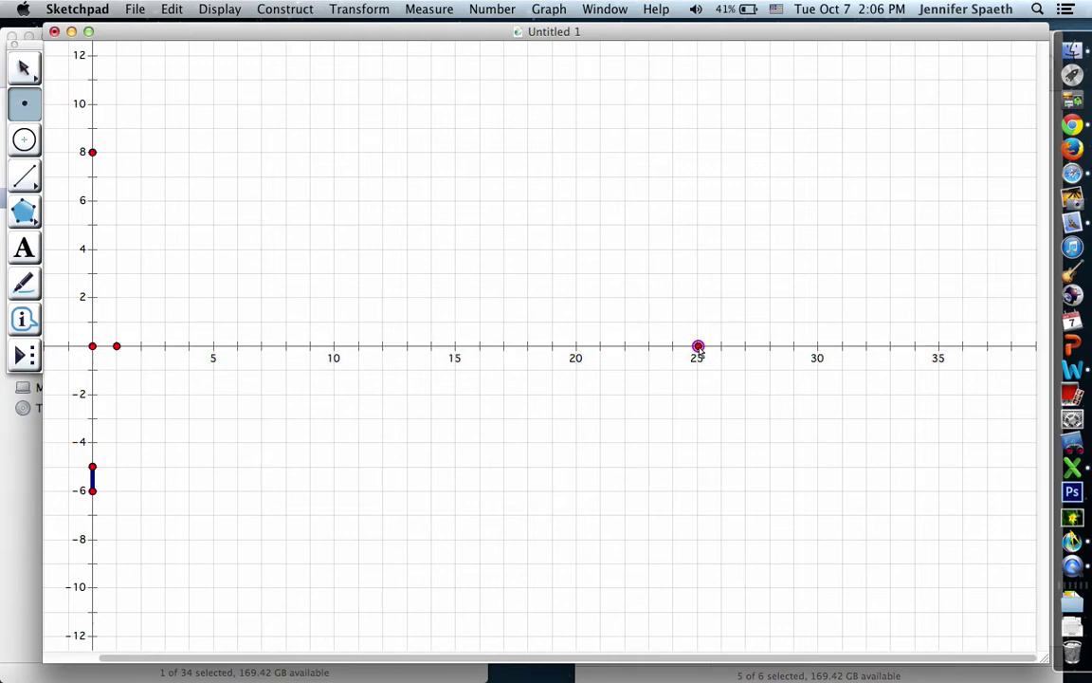
pyautogui.click(26, 66)
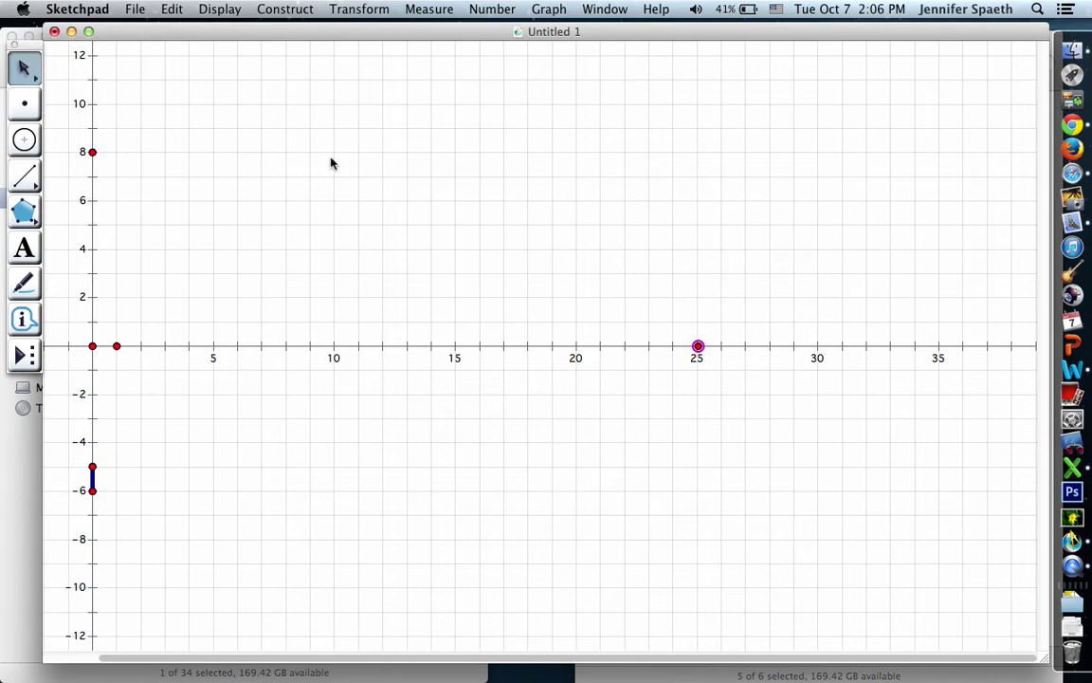
# Step: Construct a perpendicular line through the x=25 point and deselect it
pyautogui.click(698, 347)
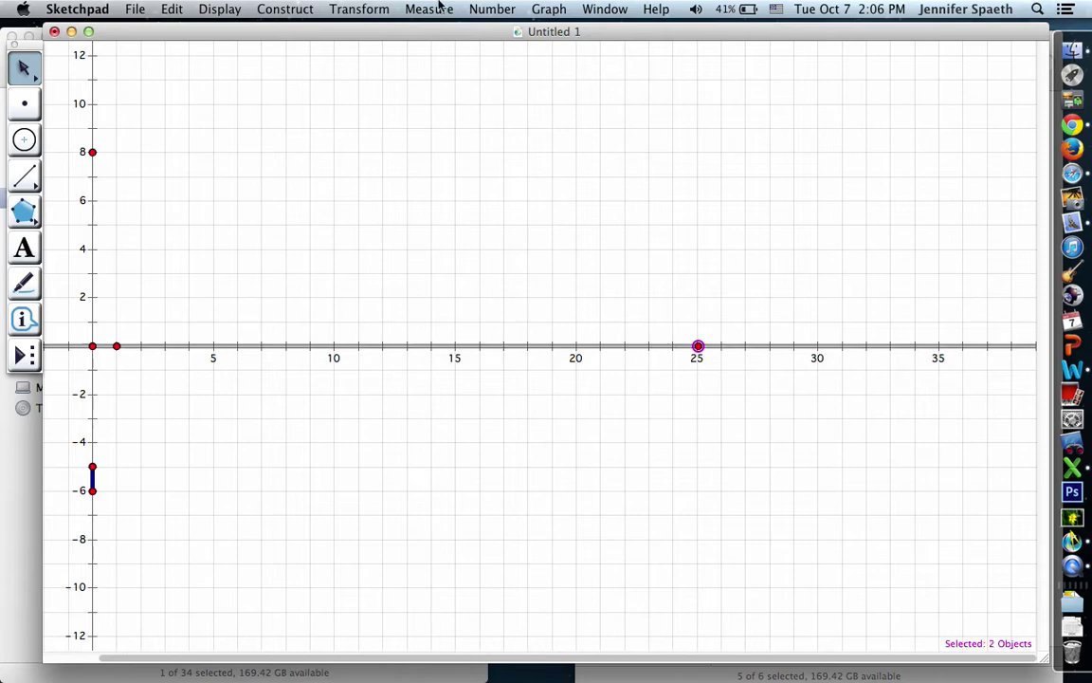
pyautogui.click(264, 8)
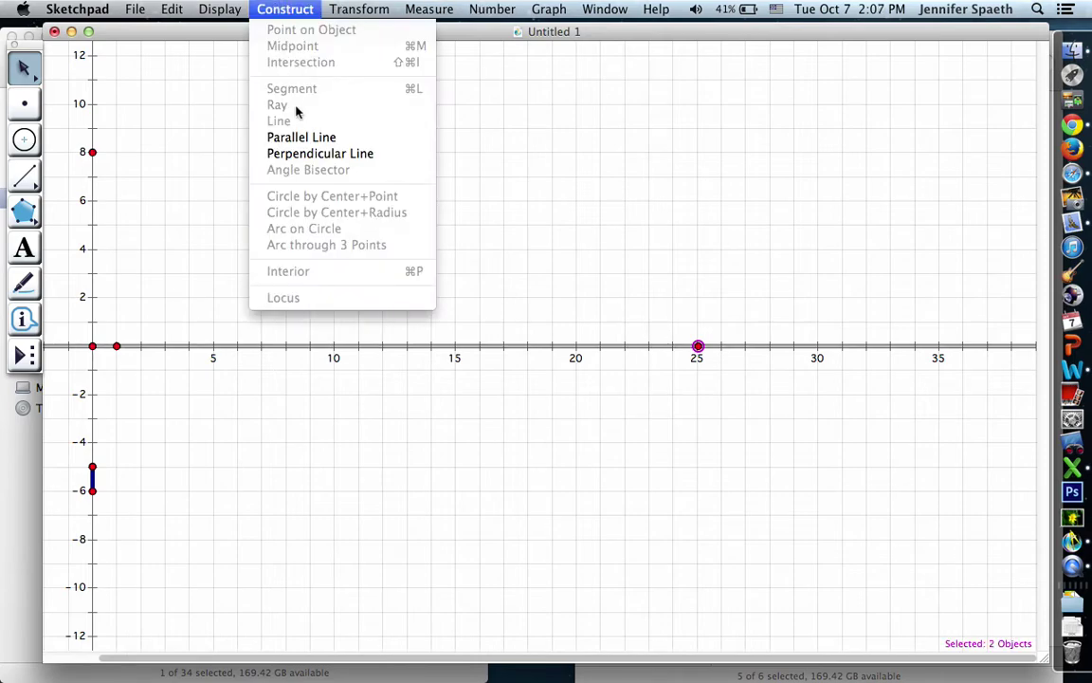
pyautogui.click(309, 154)
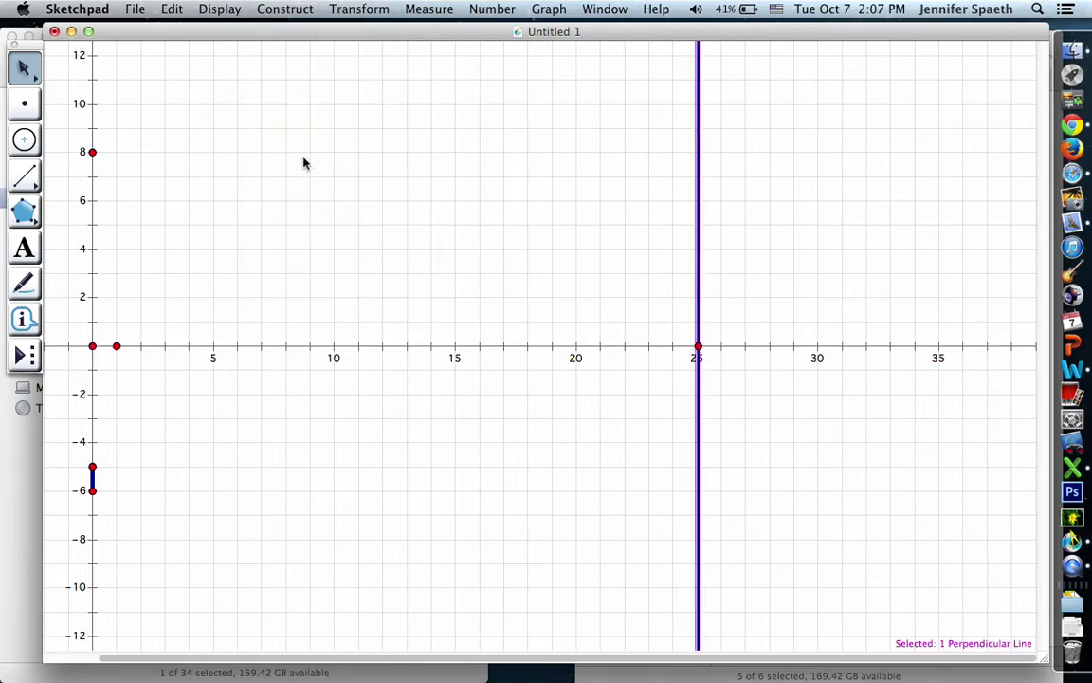
pyautogui.click(273, 169)
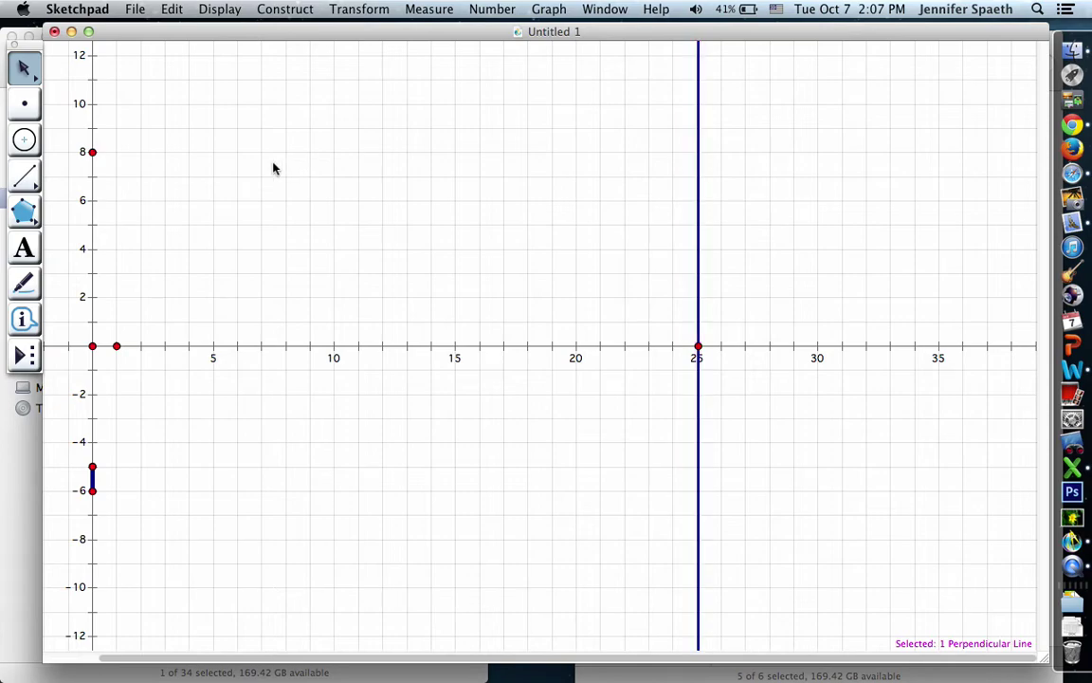
pyautogui.click(26, 176)
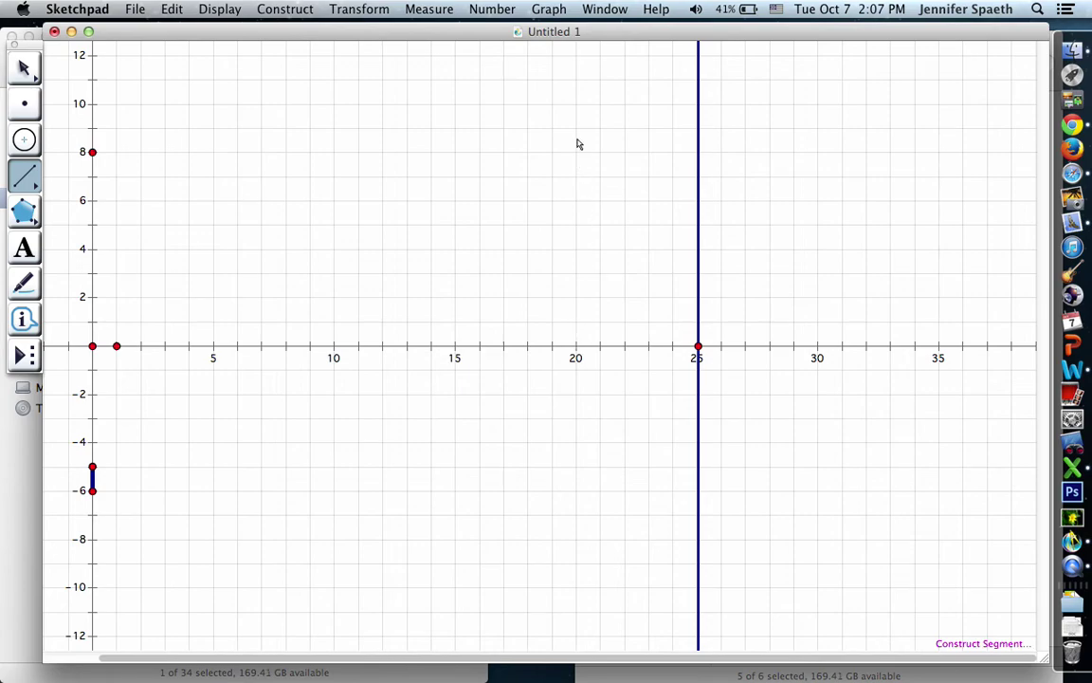
# Step: Draw a short vertical blocker segment at x=20, adjusting it to span about y=7.6 to 8.5
pyautogui.moveTo(578, 139); pyautogui.dragTo(580, 168)
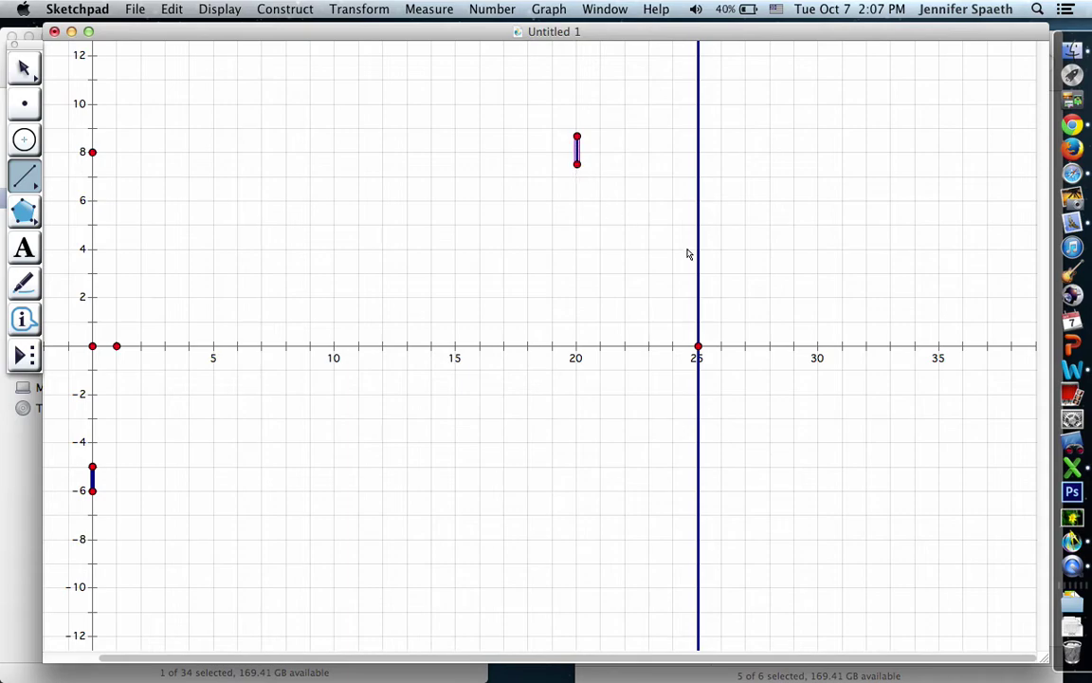
pyautogui.press('Up')
pyautogui.press('Up')
pyautogui.press('Up')
pyautogui.press('Up')
pyautogui.press('Up')
pyautogui.press('Up')
pyautogui.press('Up')
pyautogui.press('Up')
pyautogui.press('Up')
pyautogui.press('Up')
pyautogui.press('Up')
pyautogui.press('Up')
pyautogui.press('Up')
pyautogui.press('Up')
pyautogui.press('Up')
pyautogui.press('Up')
pyautogui.press('Up')
pyautogui.click(34, 70)
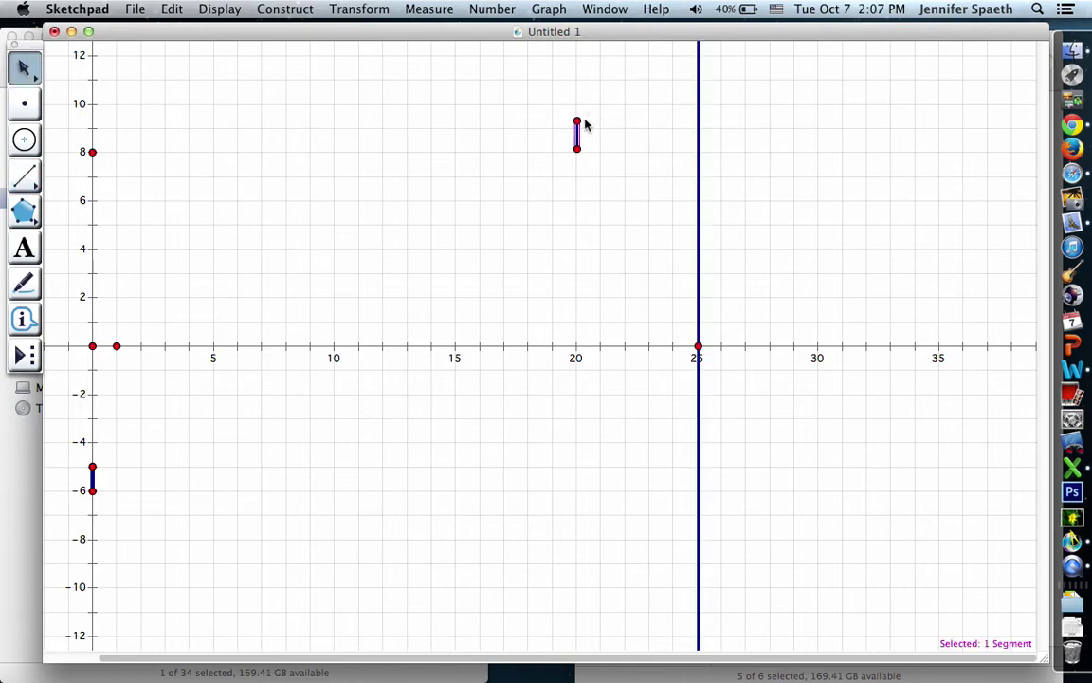
pyautogui.moveTo(579, 121); pyautogui.dragTo(581, 128)
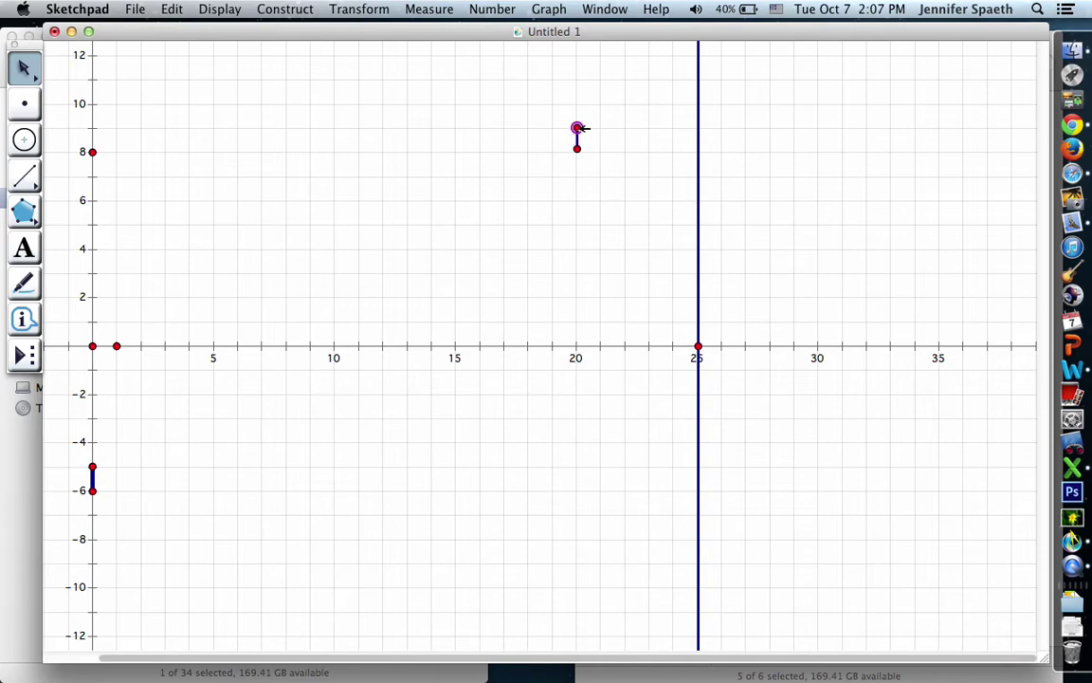
pyautogui.click(136, 100)
pyautogui.moveTo(552, 106); pyautogui.dragTo(610, 192)
pyautogui.press('Down')
pyautogui.press('Down')
pyautogui.press('Down')
pyautogui.press('Down')
pyautogui.press('Down')
pyautogui.press('Down')
pyautogui.press('Down')
pyautogui.press('Down')
pyautogui.press('Down')
pyautogui.press('Down')
pyautogui.press('Down')
pyautogui.press('Down')
pyautogui.click(27, 179)
# Step: Draw two rays from (0, 8) through the blocker's top and bottom endpoints
pyautogui.moveTo(26, 178); pyautogui.dragTo(93, 176)
pyautogui.click(92, 152)
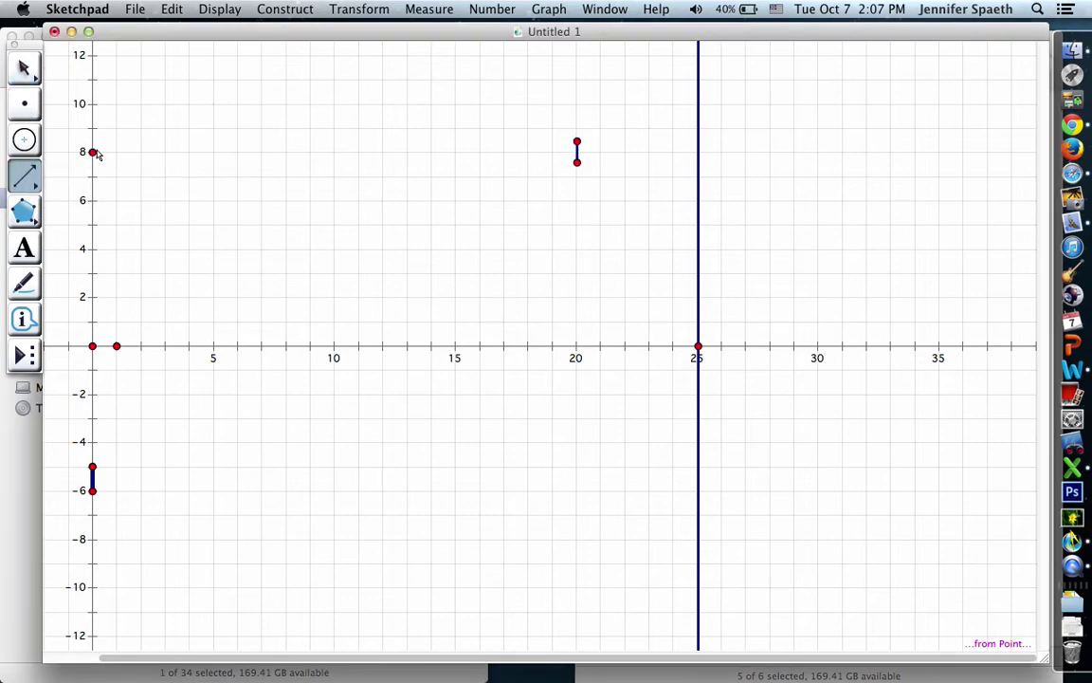
pyautogui.click(576, 141)
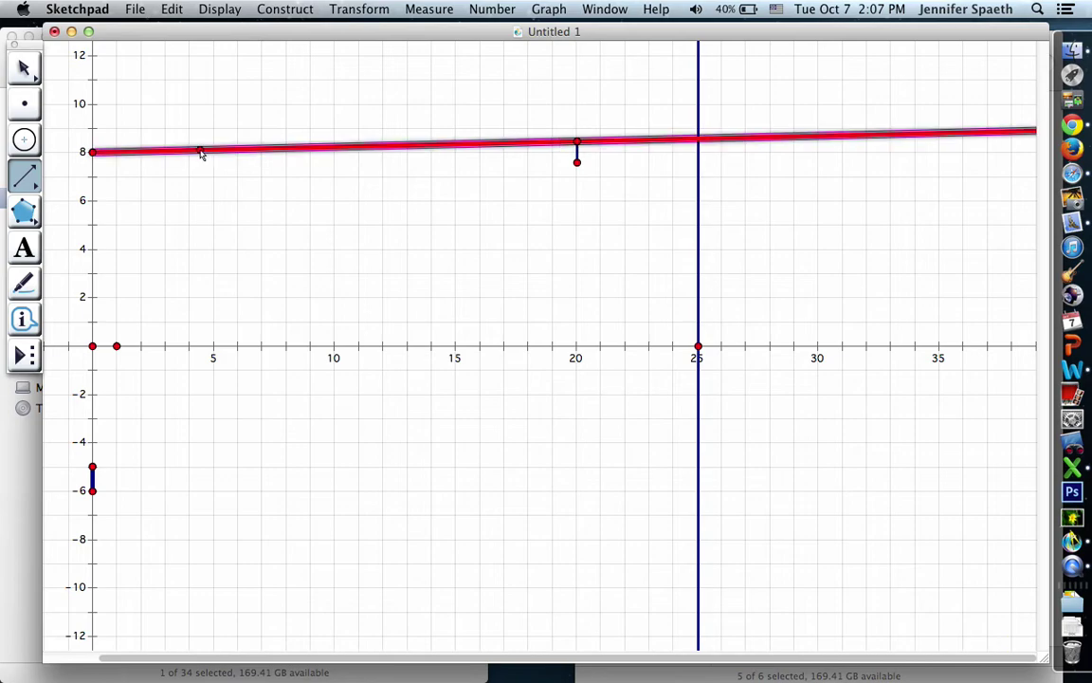
pyautogui.click(92, 151)
pyautogui.click(576, 162)
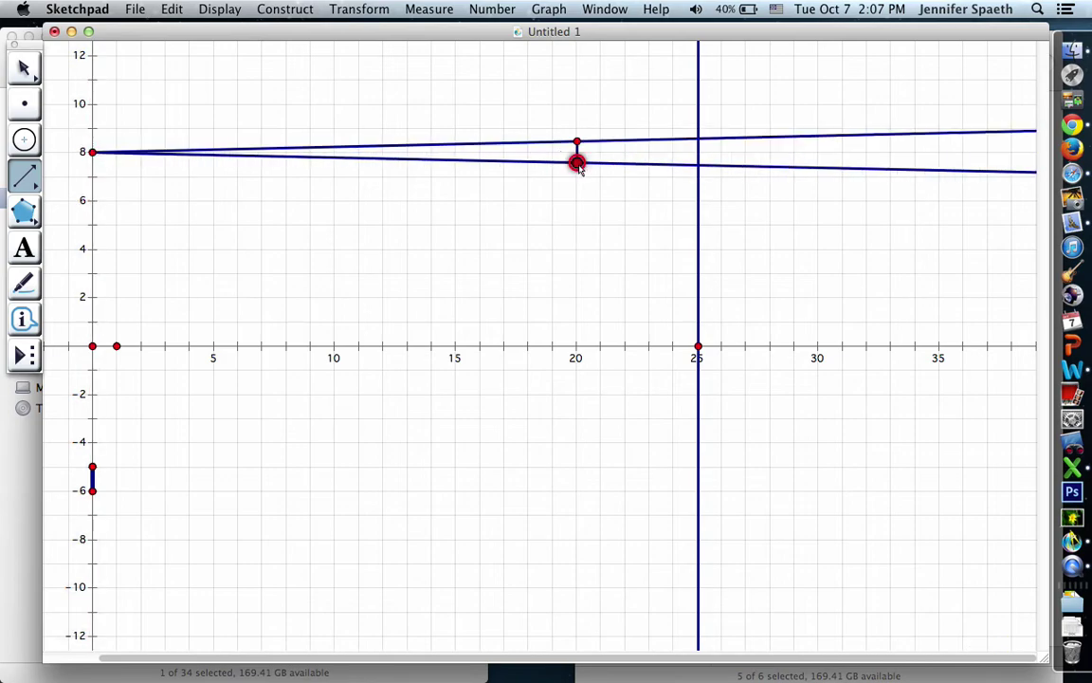
# Step: Mark the points where both rays cross the x=25 line
pyautogui.click(25, 103)
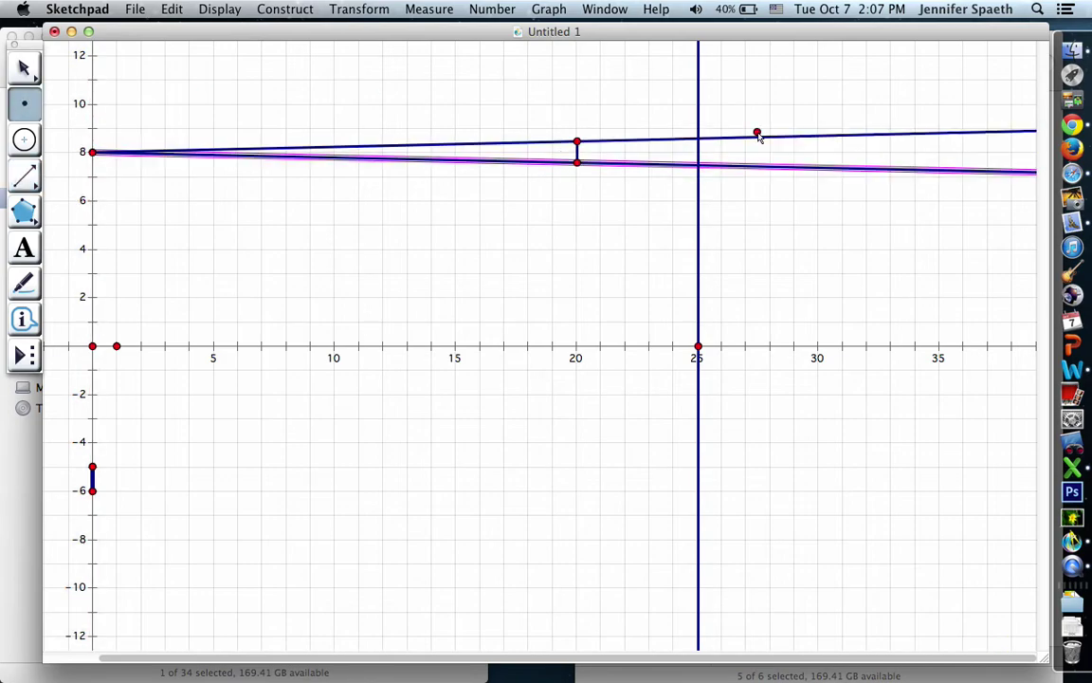
pyautogui.click(698, 139)
pyautogui.click(698, 166)
pyautogui.click(25, 66)
pyautogui.click(308, 99)
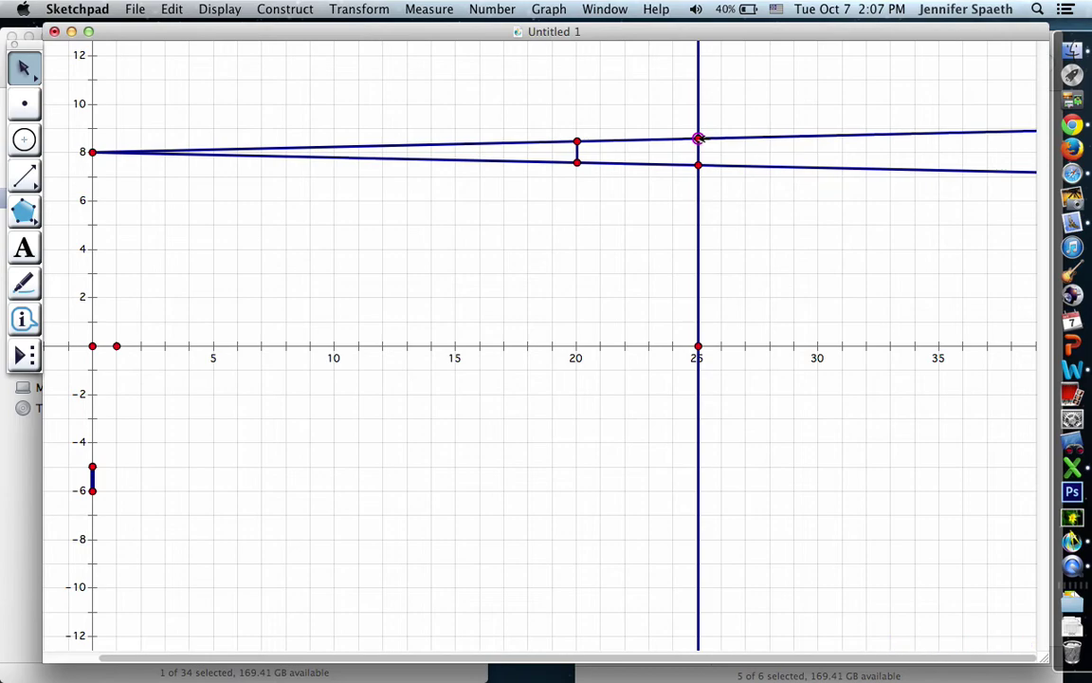
# Step: Measure distance GH between the two intersection points and place the readout top-right
pyautogui.keyDown('shift'); pyautogui.click(699, 166); pyautogui.keyUp('shift')
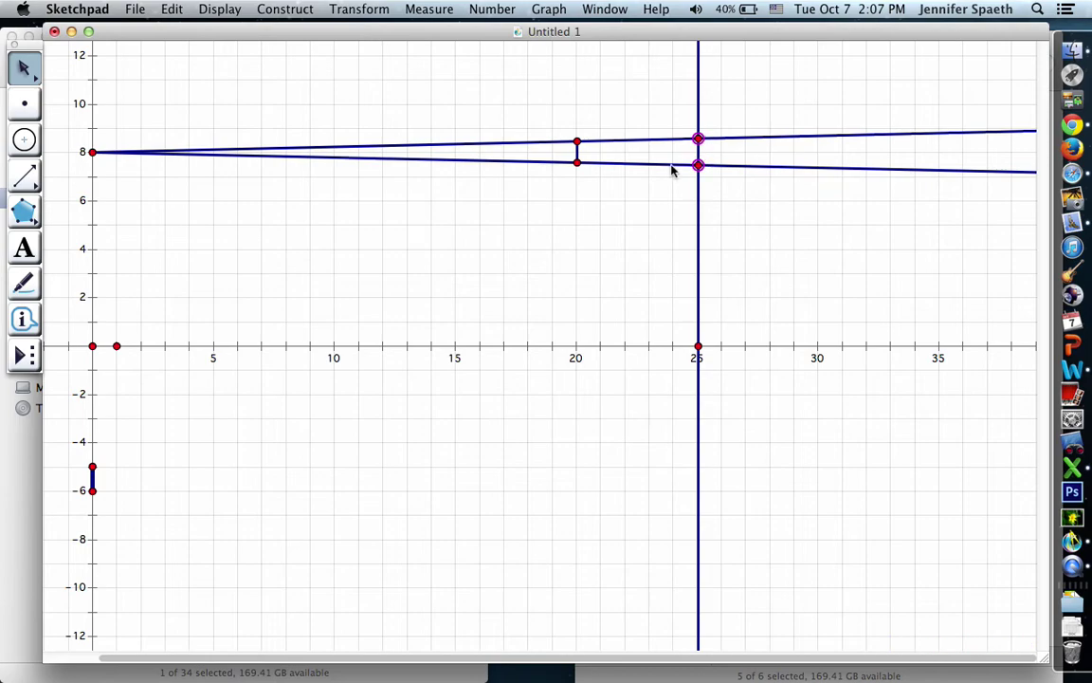
pyautogui.click(422, 8)
pyautogui.click(429, 46)
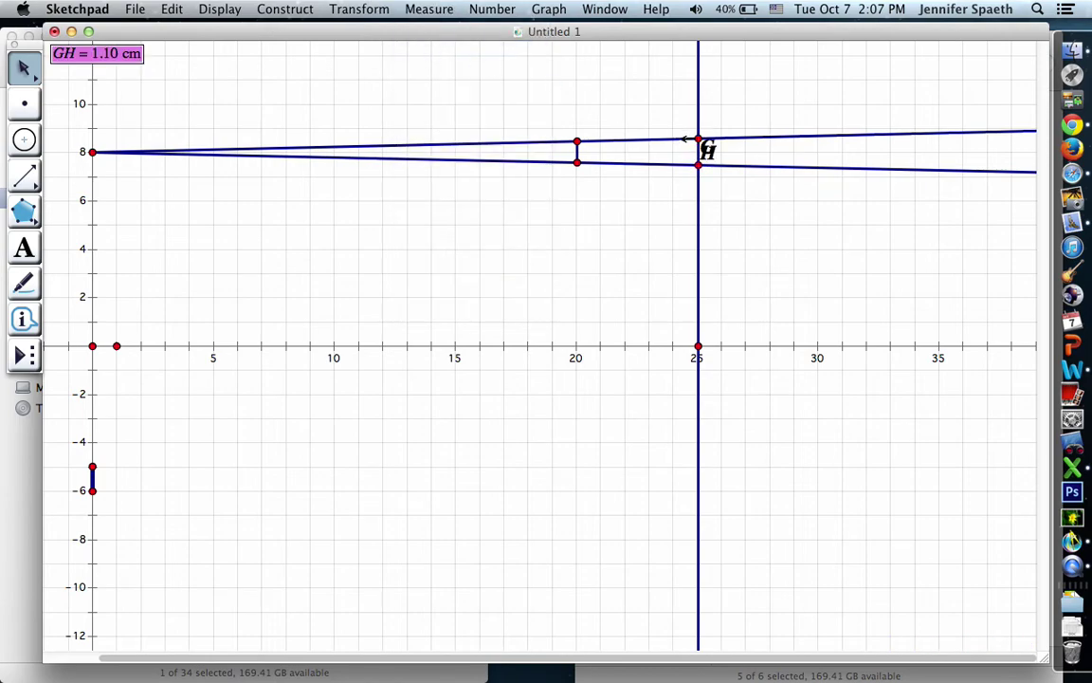
pyautogui.moveTo(119, 54); pyautogui.dragTo(819, 62)
# Step: Slide the blocker segment left to x=15 so GH reads 1.49 cm
pyautogui.click(412, 202)
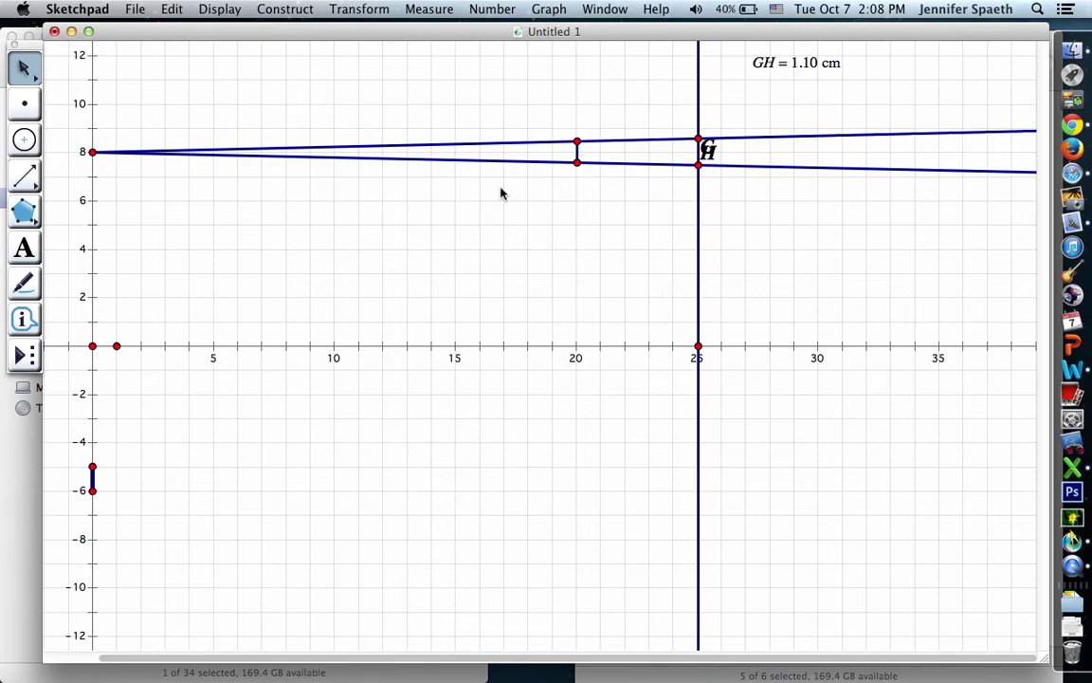
pyautogui.moveTo(578, 152); pyautogui.dragTo(451, 152)
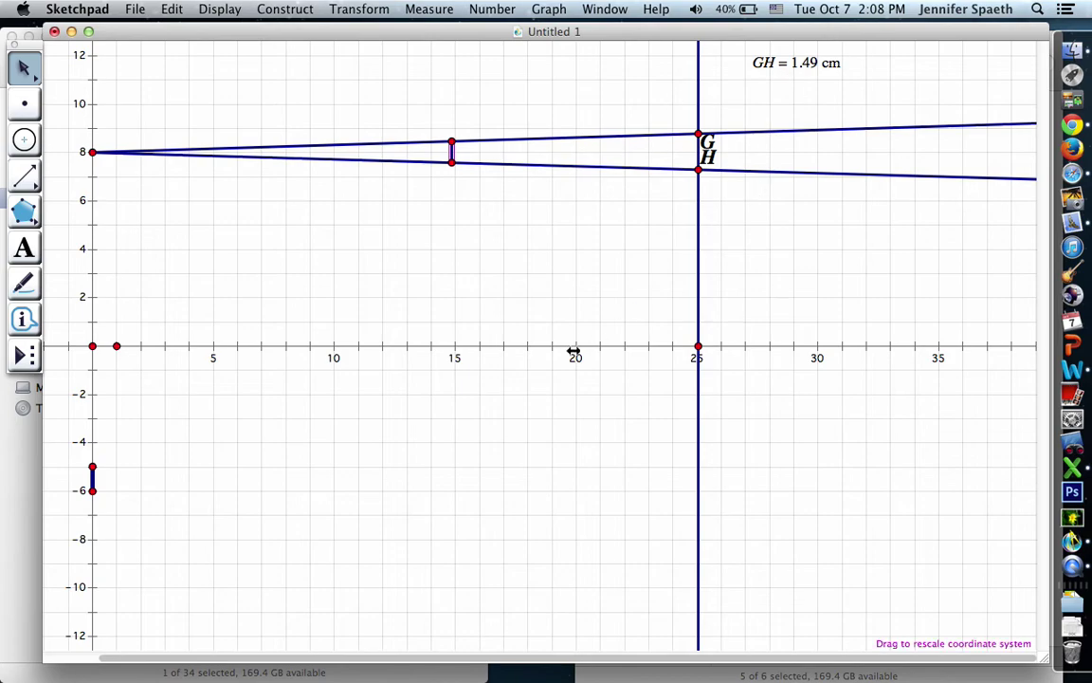
pyautogui.moveTo(23, 176); pyautogui.dragTo(59, 178)
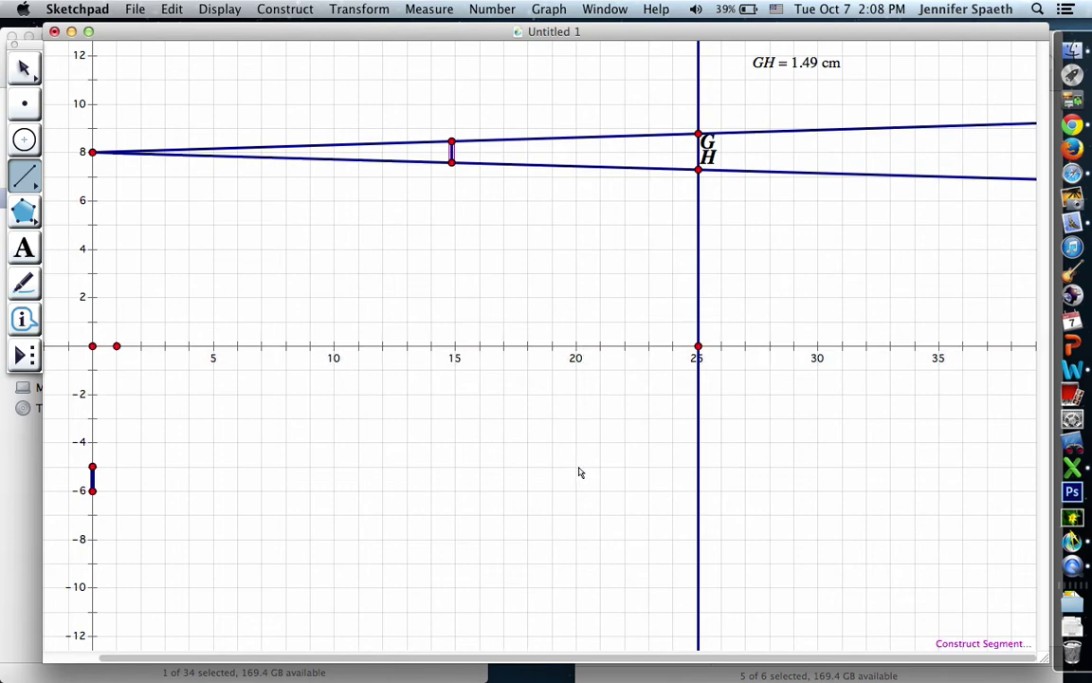
# Step: Draw a short vertical segment at x=20 from y=-5 to y=-6
pyautogui.moveTo(576, 466); pyautogui.dragTo(576, 491)
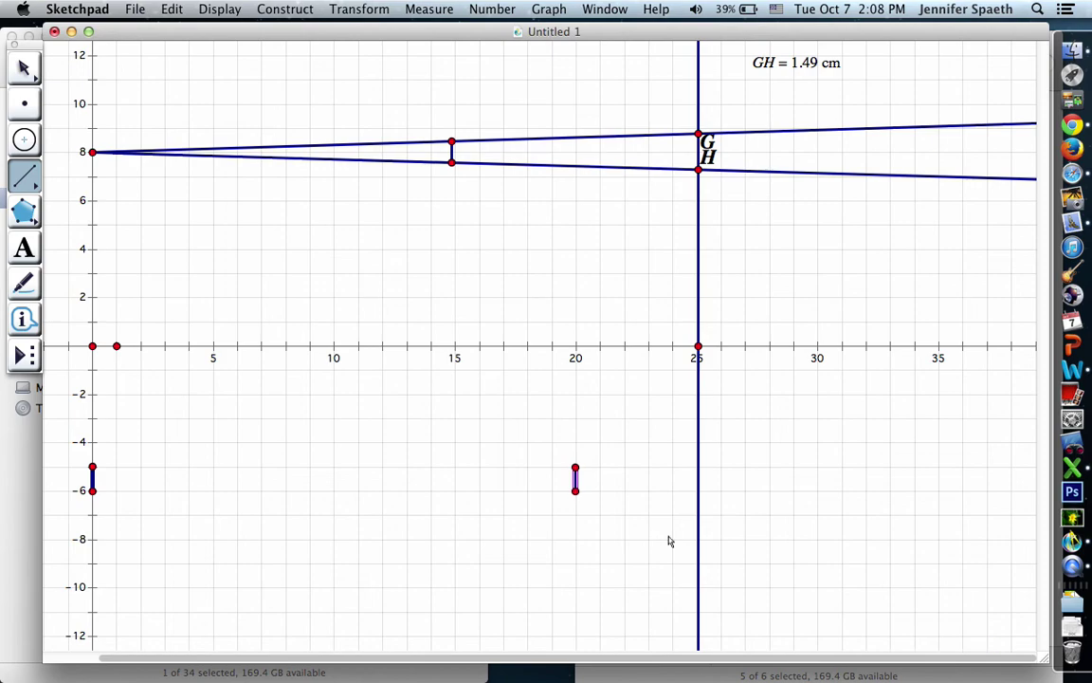
pyautogui.click(26, 71)
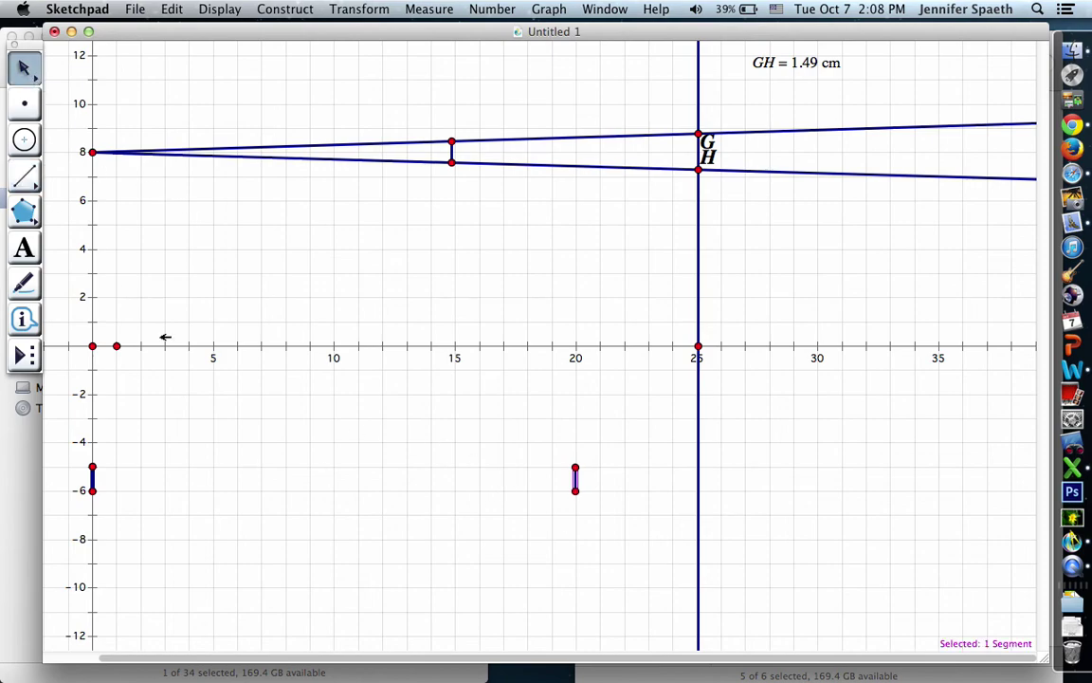